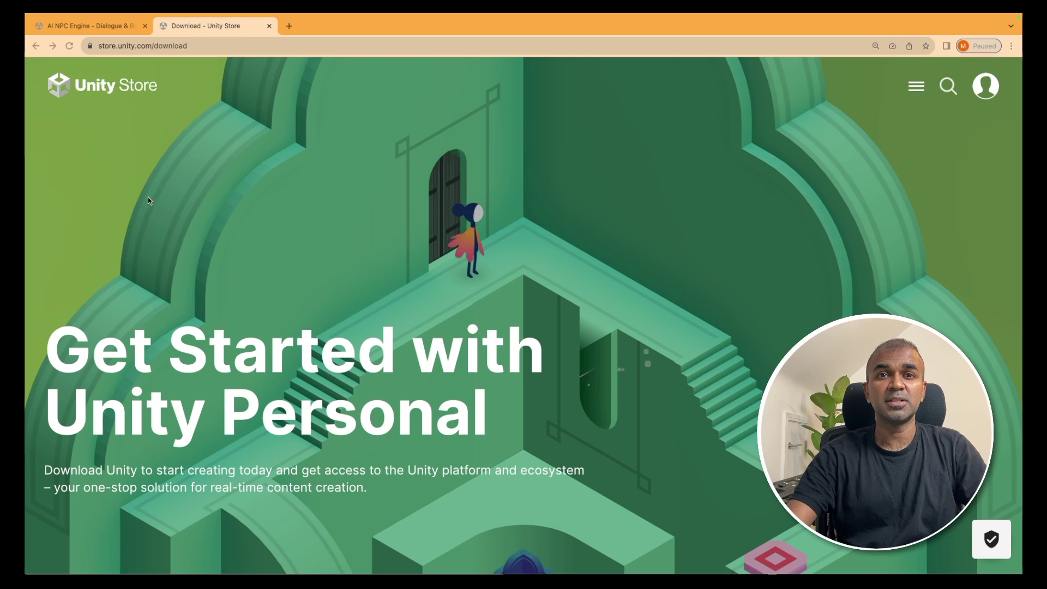
# - Return to the browser tab with the AI NPC Engine Asset Store page
pyautogui.hotkey('ctrl', 'shift', 'Tab')
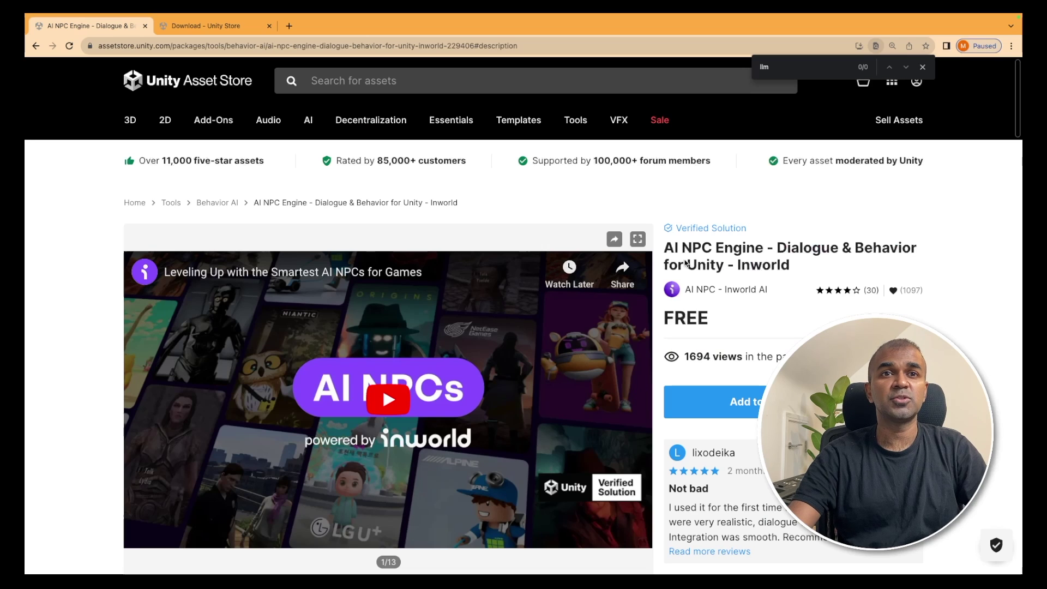
# - Open the free AI NPC Engine asset in Unity and allow the browser to launch Unity Hub
pyautogui.moveTo(667, 249); pyautogui.dragTo(788, 271)
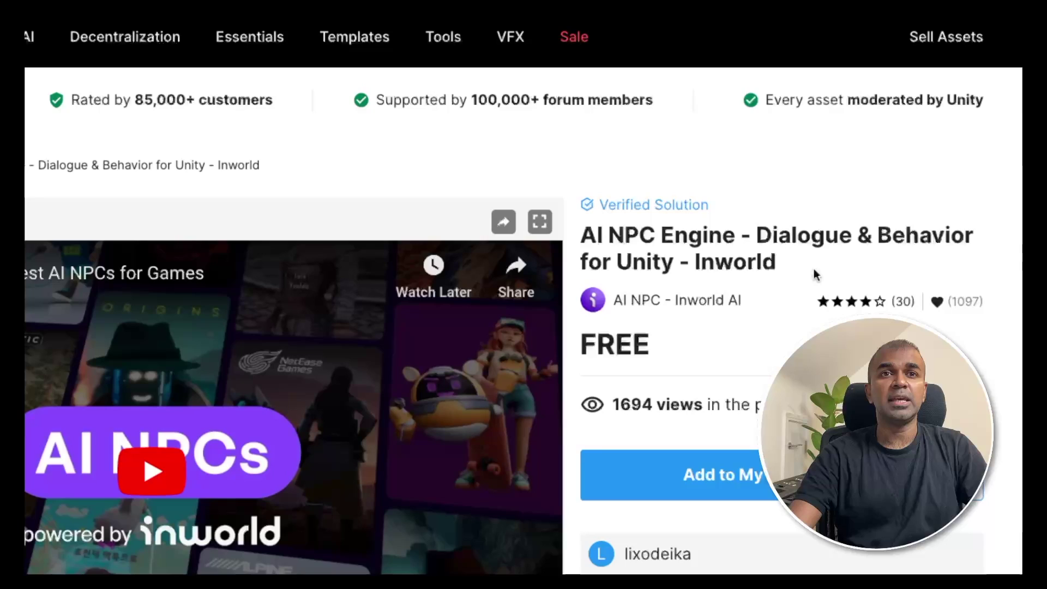
pyautogui.scroll(-3, 814, 272)
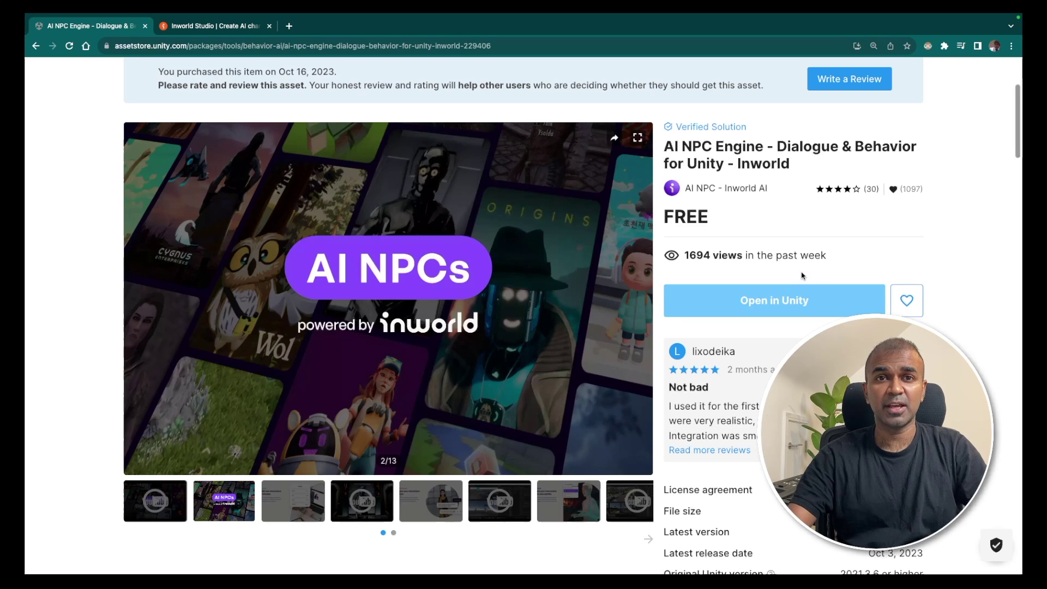
pyautogui.click(779, 309)
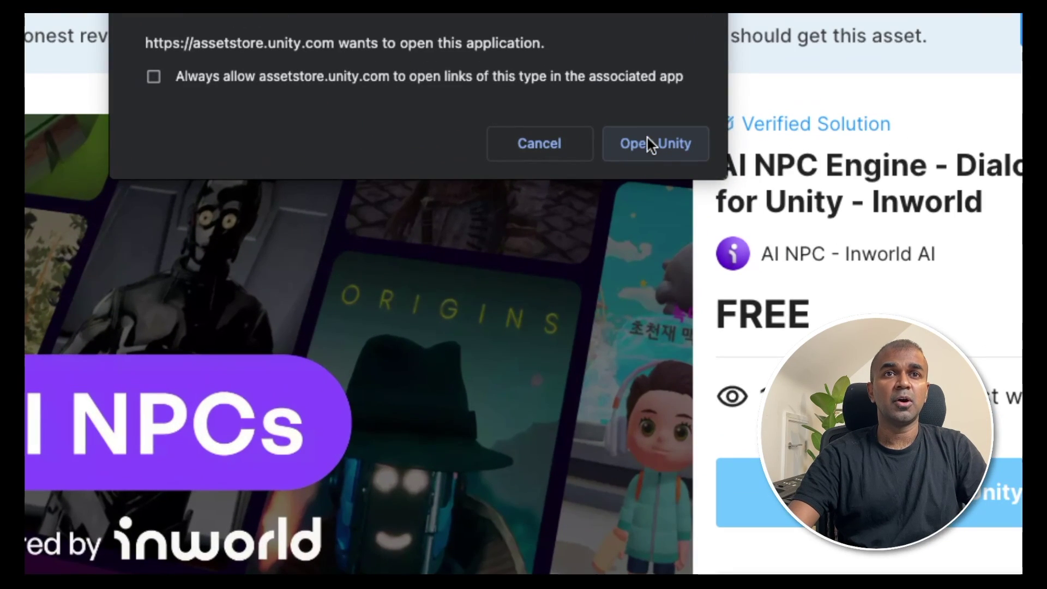
pyautogui.click(648, 143)
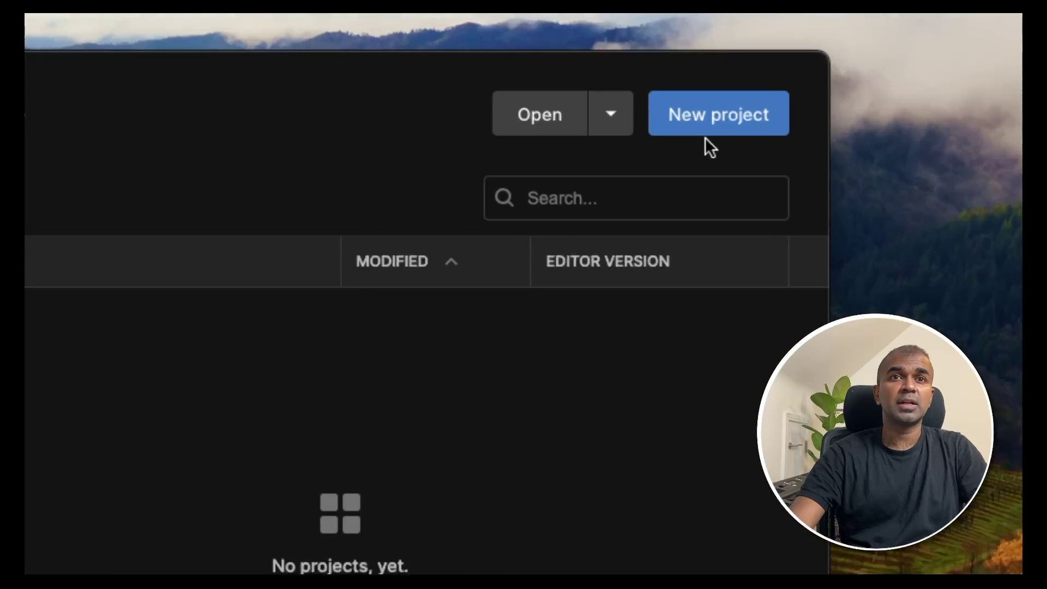
# - Create a new 3D Core project from Unity Hub's template list
pyautogui.click(713, 123)
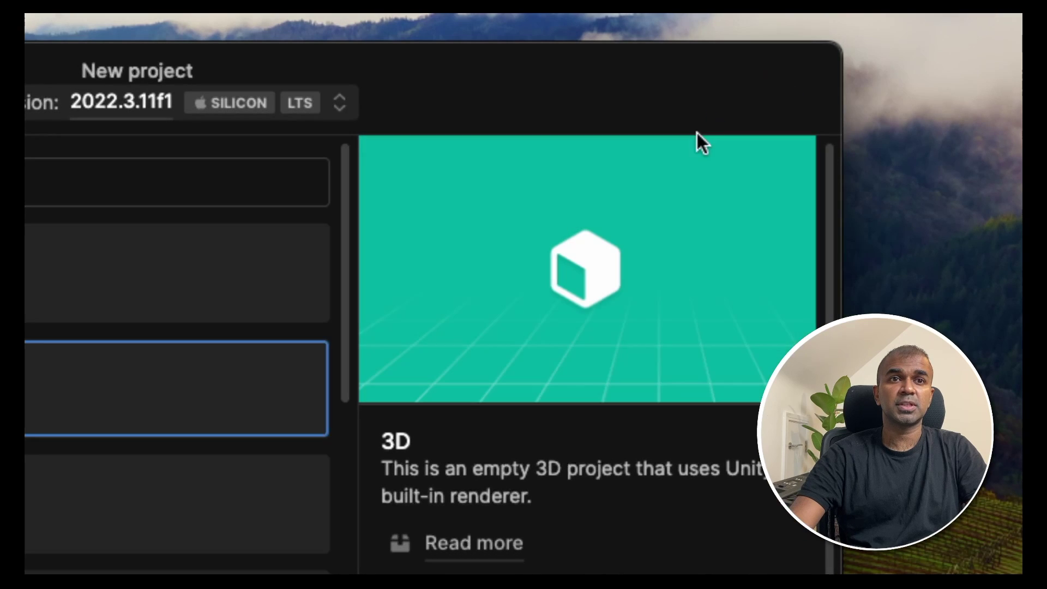
pyautogui.scroll(-5, 128, 369)
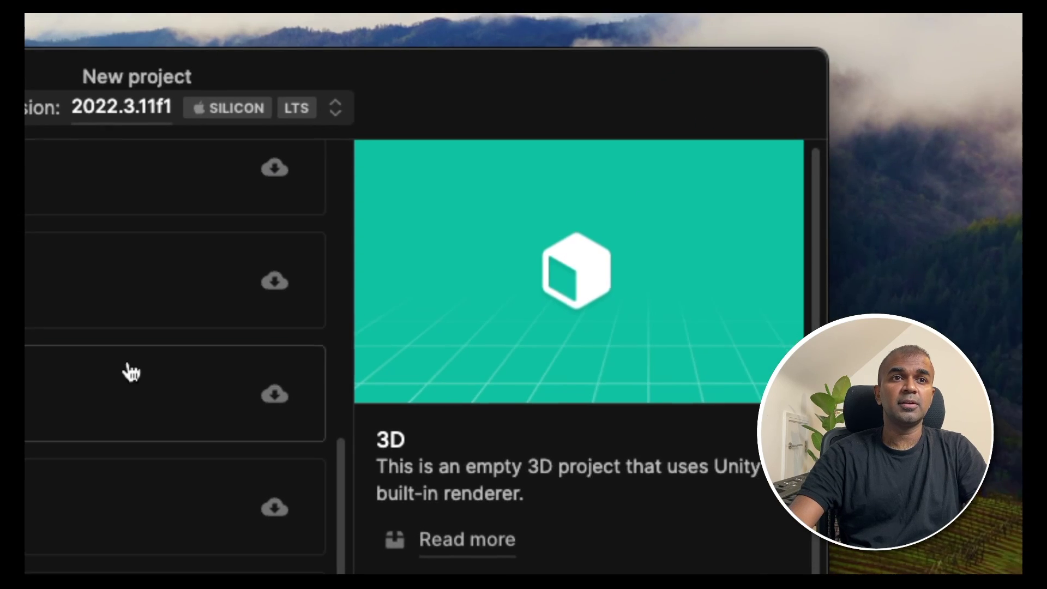
pyautogui.scroll(10, 222, 369)
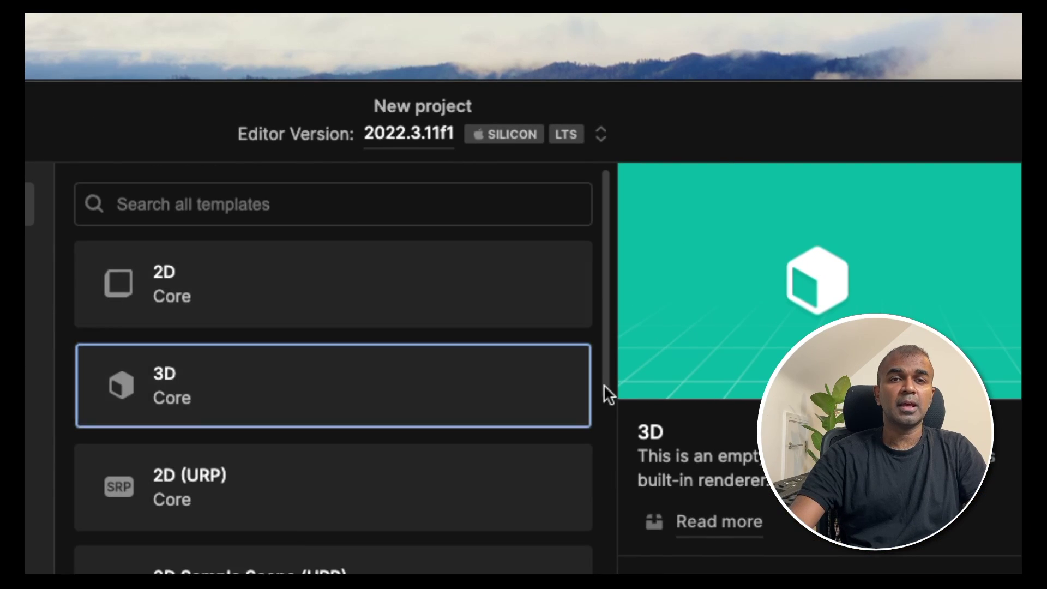
pyautogui.scroll(-8, 604, 392)
pyautogui.scroll(-2, 665, 430)
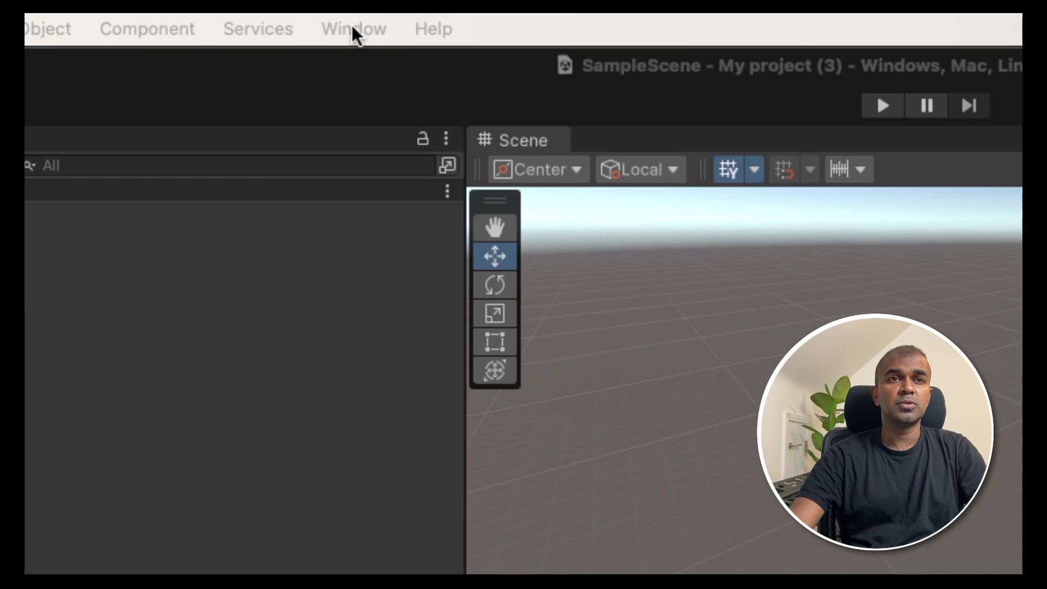
# - Open Window > Package Manager and switch the package source to My Assets
pyautogui.click(352, 27)
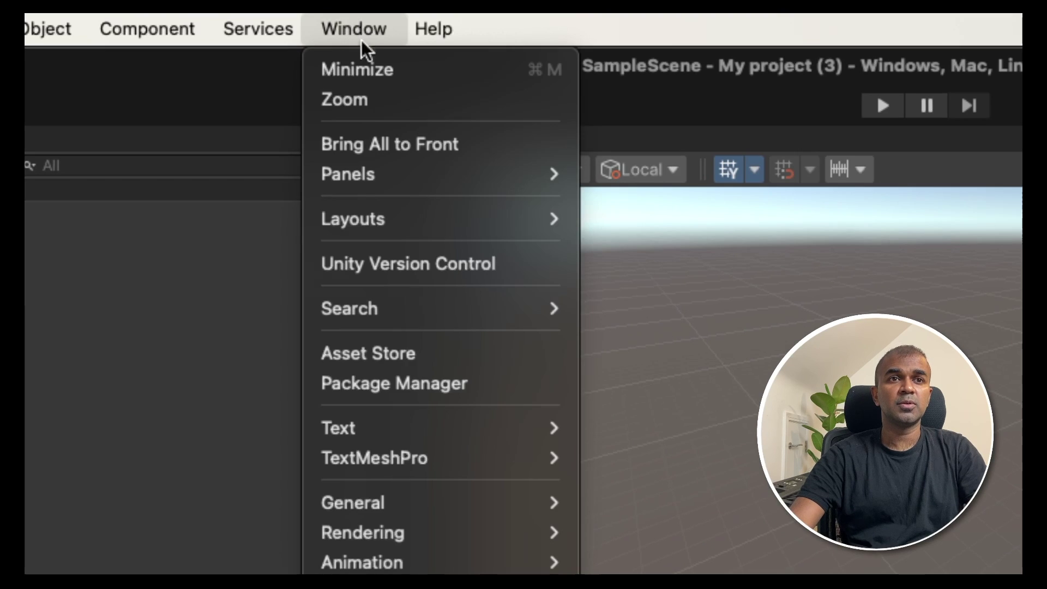
pyautogui.click(392, 382)
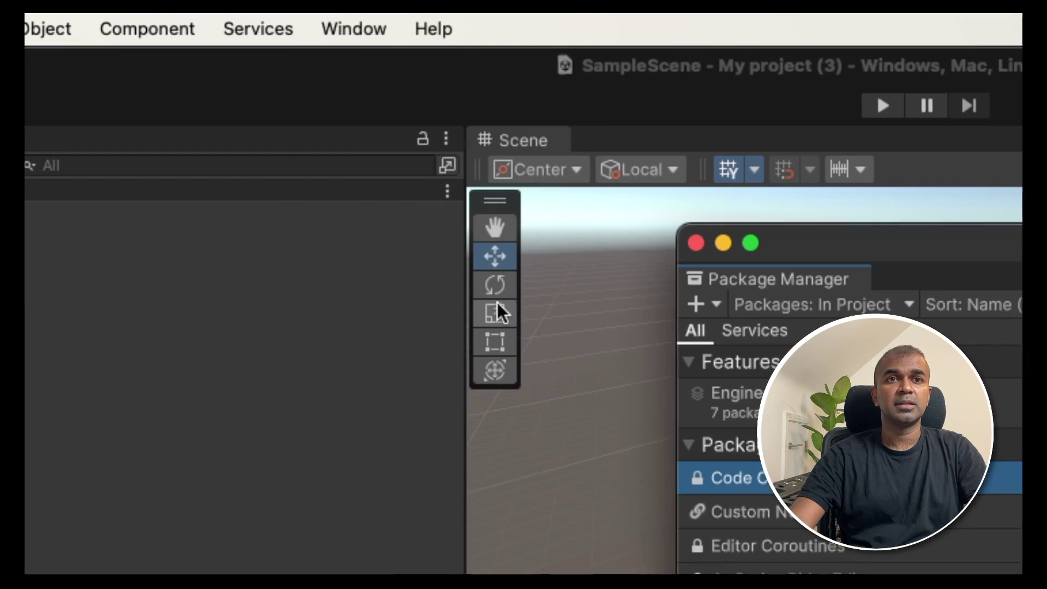
pyautogui.moveTo(803, 240); pyautogui.dragTo(298, 68)
pyautogui.click(310, 133)
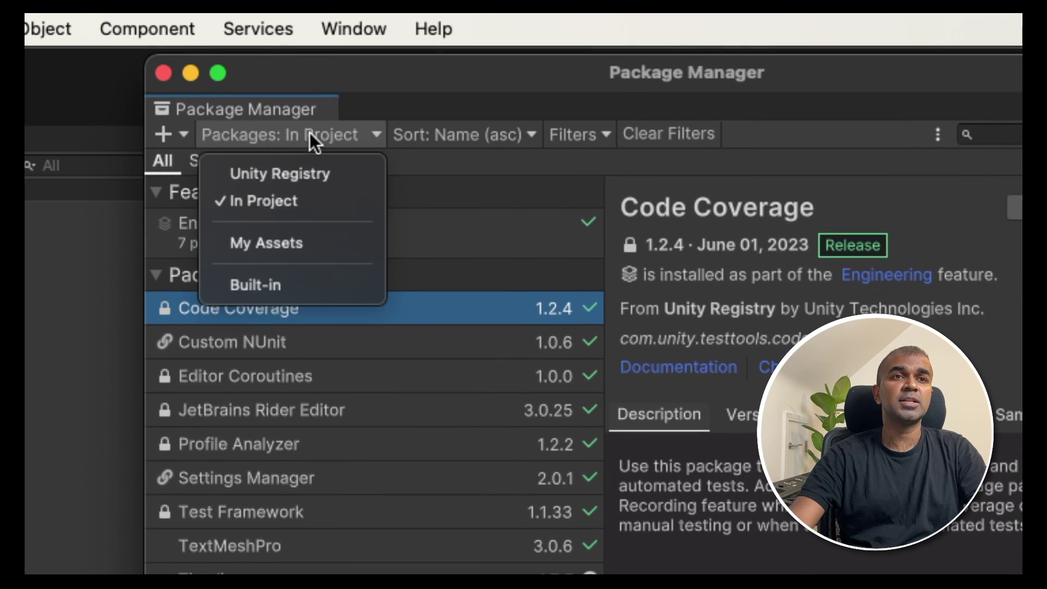
pyautogui.click(271, 242)
# - Reposition the Package Manager to show AI NPC Engine's details and start its import
pyautogui.moveTo(522, 84); pyautogui.dragTo(444, 74)
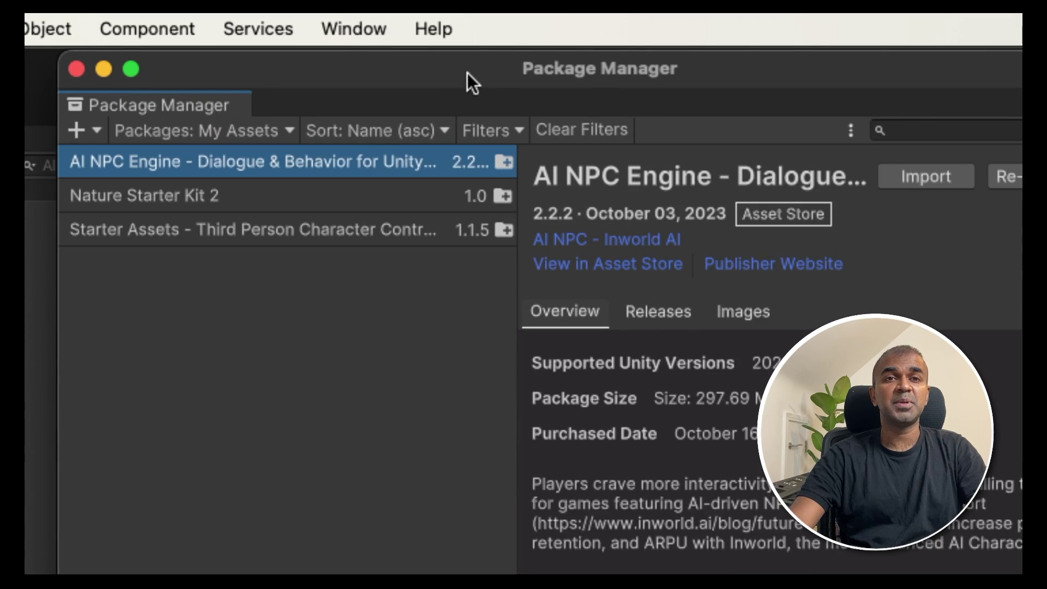
pyautogui.moveTo(588, 82); pyautogui.dragTo(518, 80)
pyautogui.moveTo(753, 89); pyautogui.dragTo(662, 93)
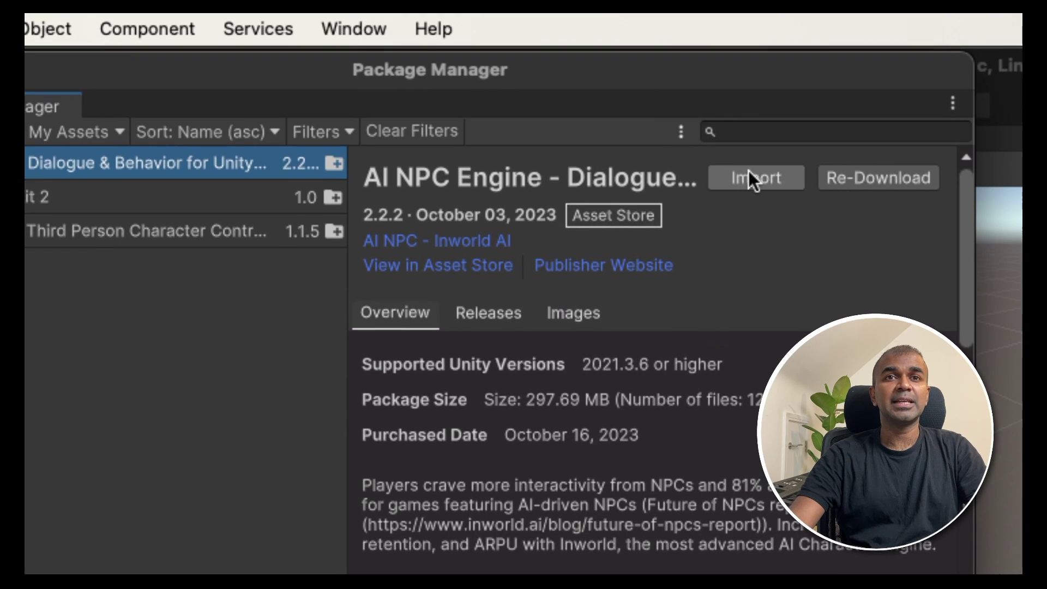
pyautogui.click(750, 174)
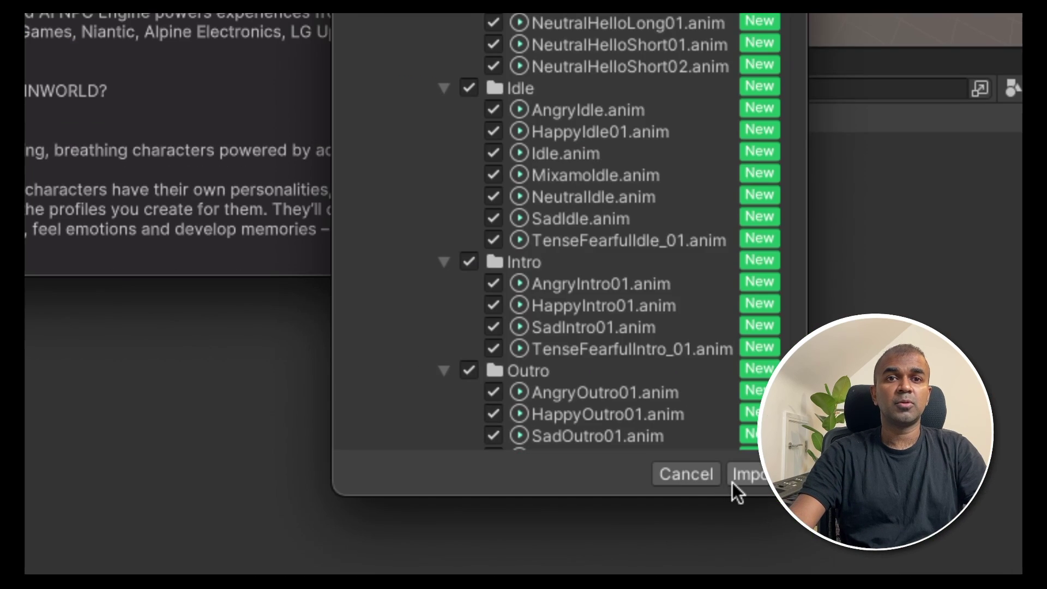
# - Import all checked AI NPC Engine files into the project
pyautogui.click(732, 482)
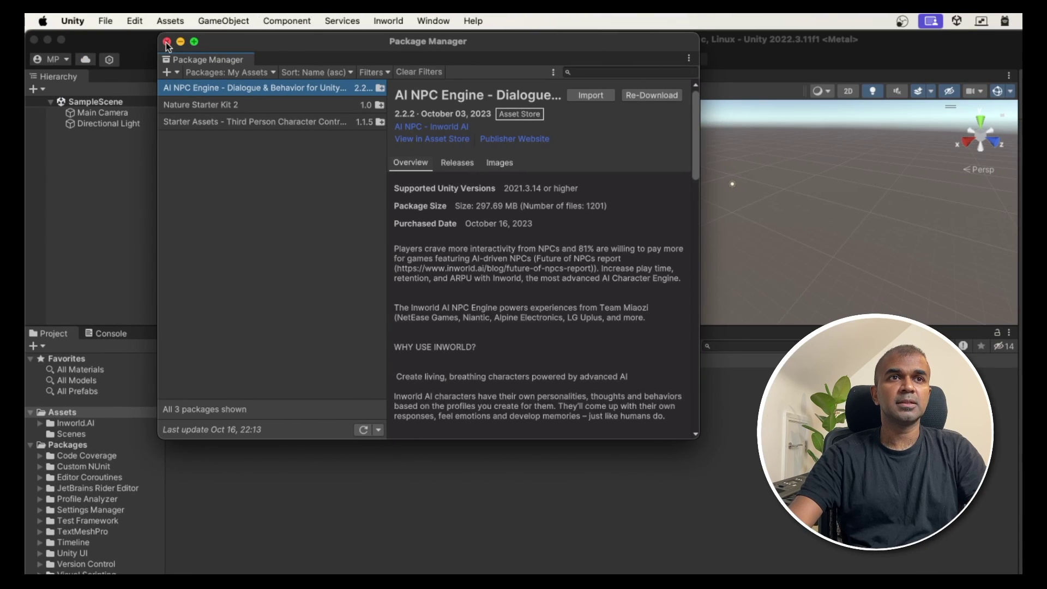
# - Close Package Manager, open Inworld > Studio Panel, and import the TMP Essential Resources
pyautogui.click(168, 42)
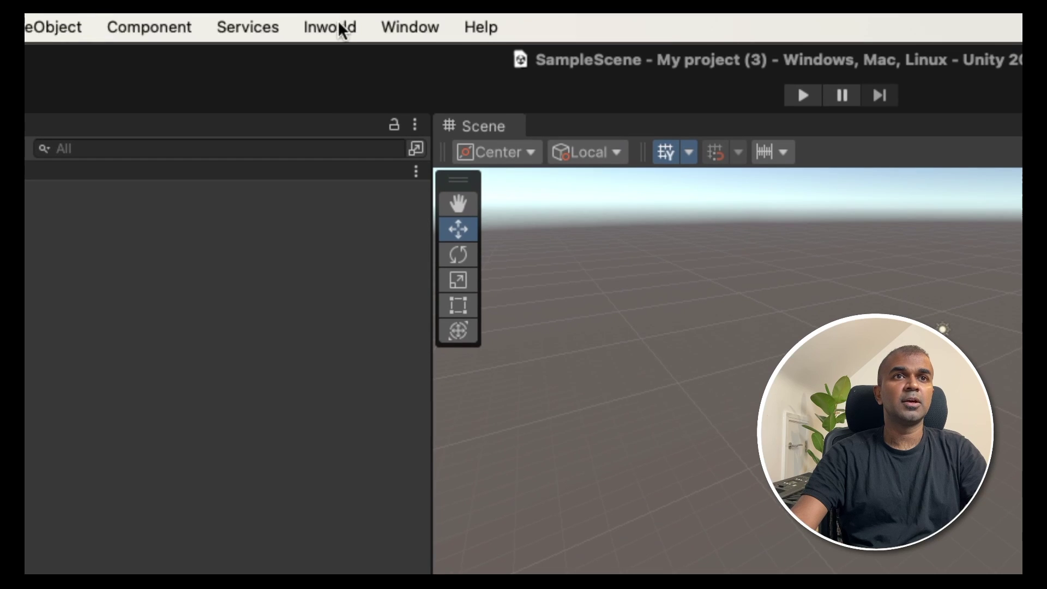
pyautogui.click(339, 27)
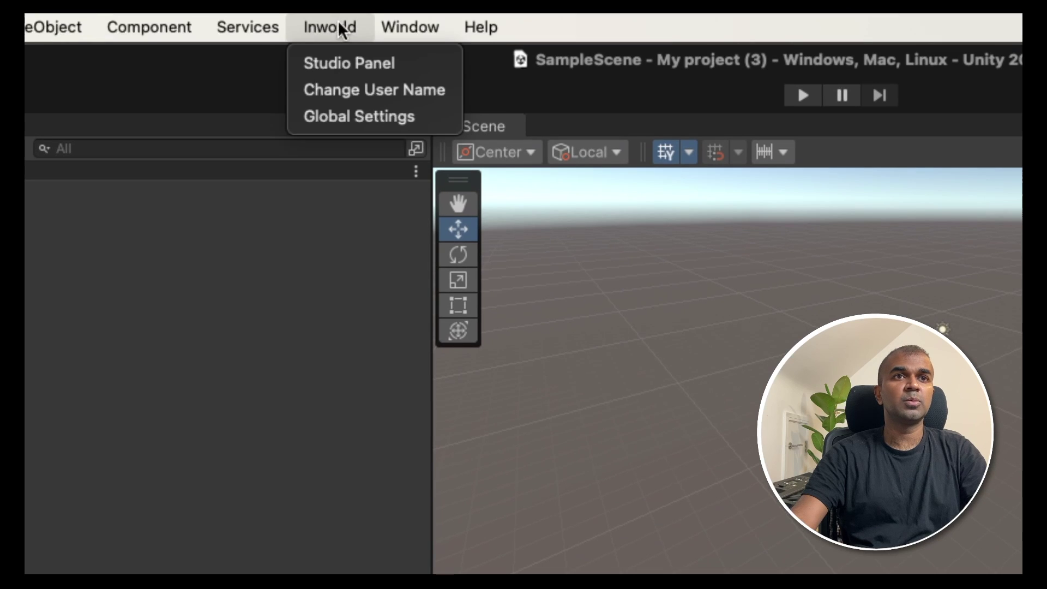
pyautogui.click(342, 60)
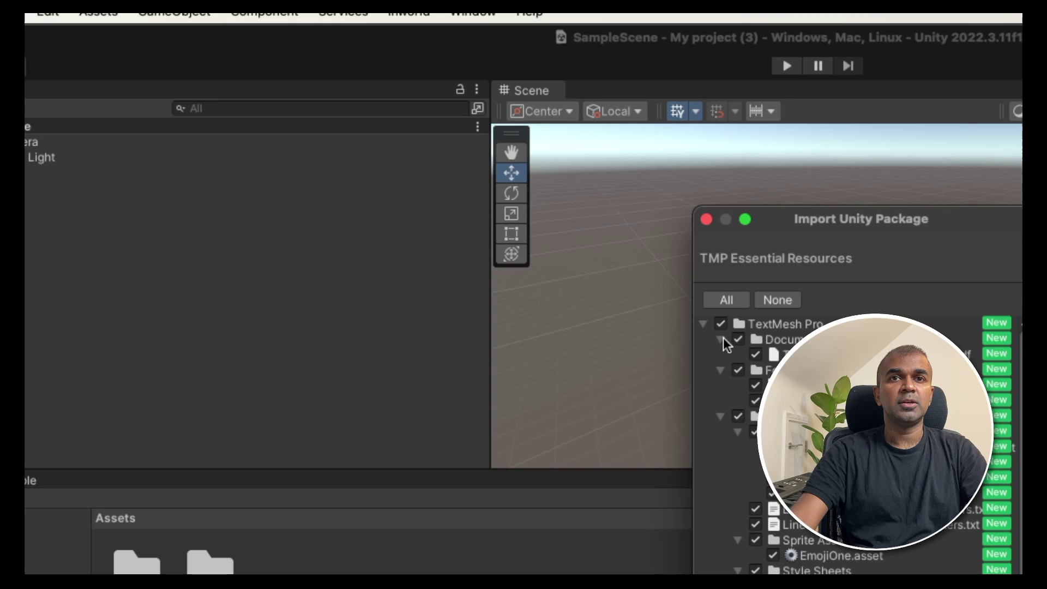
pyautogui.scroll(-5, 524, 360)
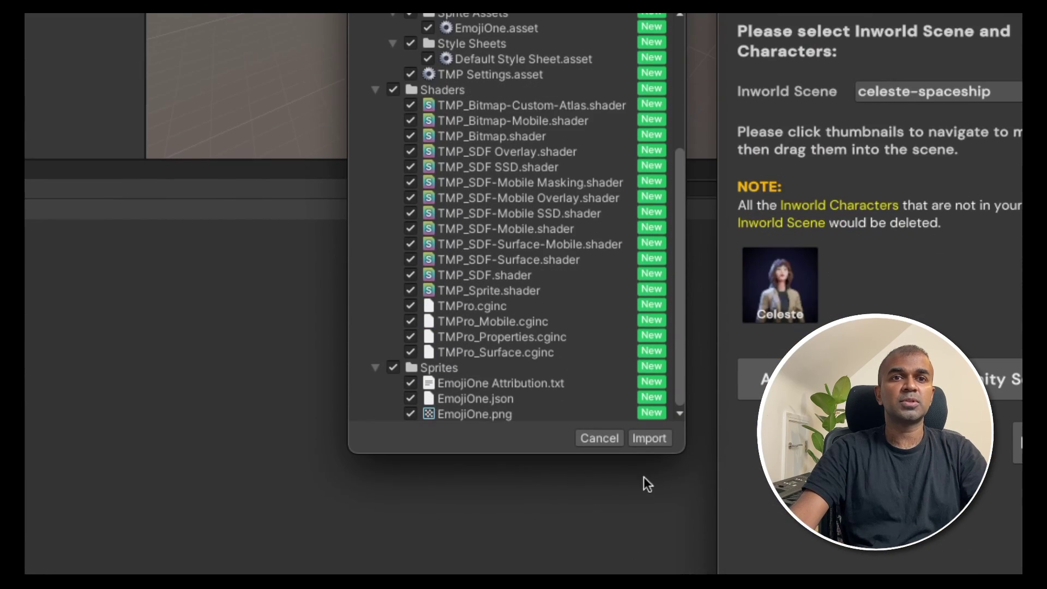
pyautogui.click(647, 444)
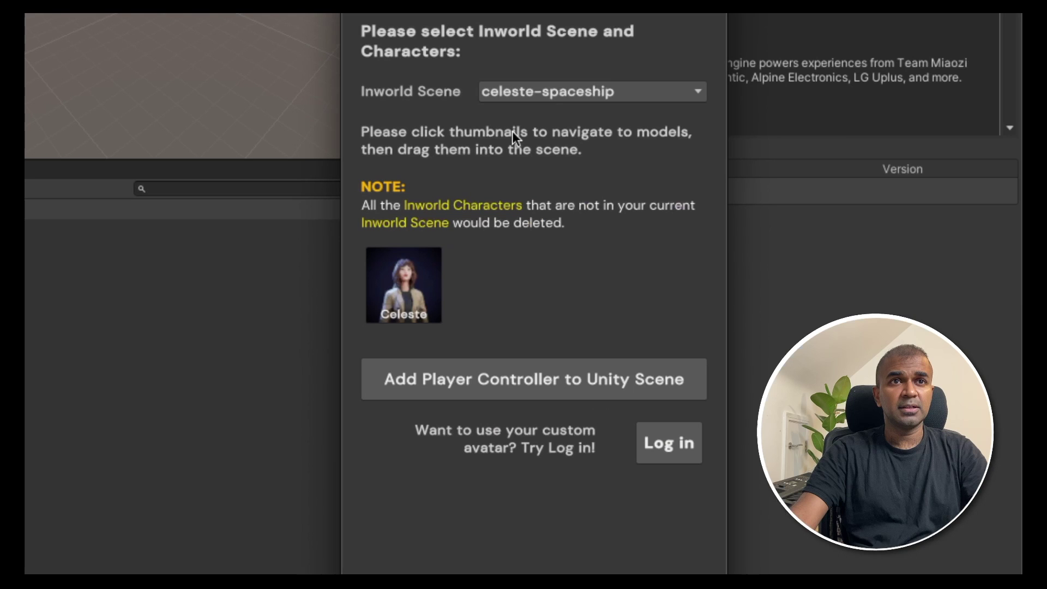
# - Keep celeste-spaceship, add the Player Controller in place of Main Camera, and locate the Celeste avatar
pyautogui.click(522, 96)
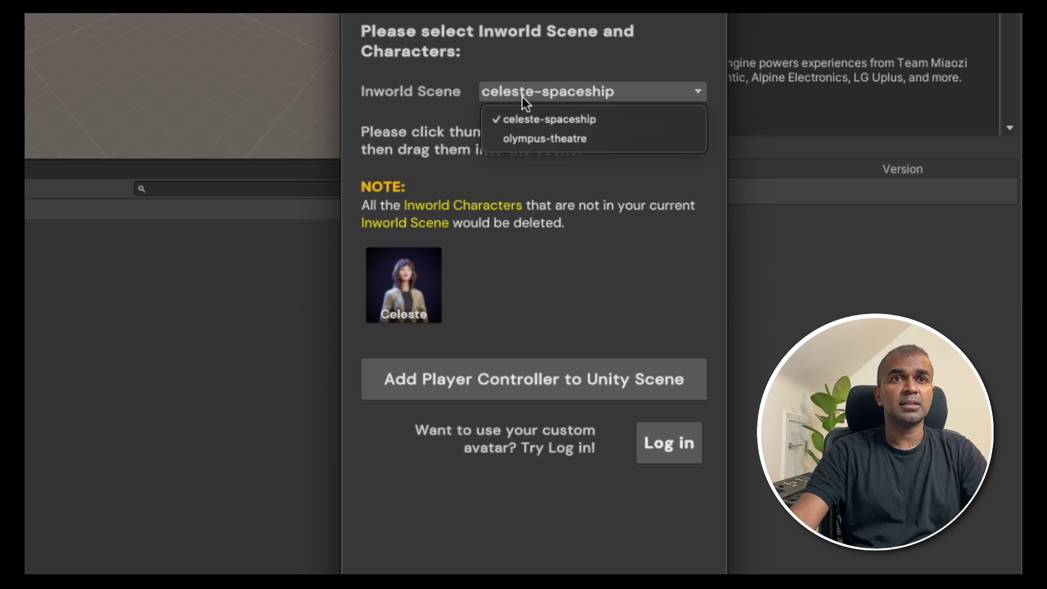
pyautogui.click(534, 116)
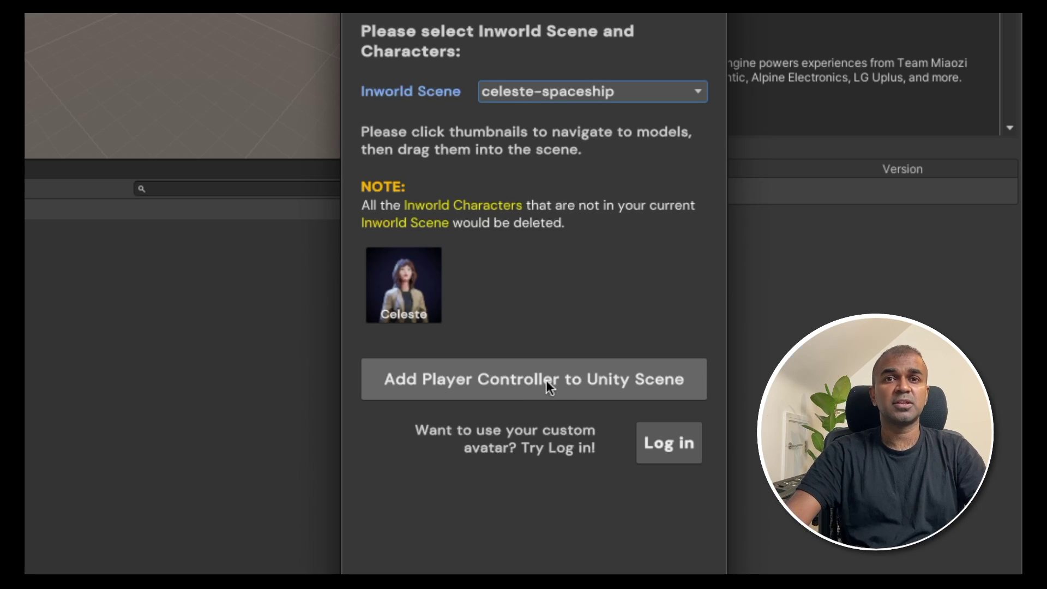
pyautogui.click(526, 383)
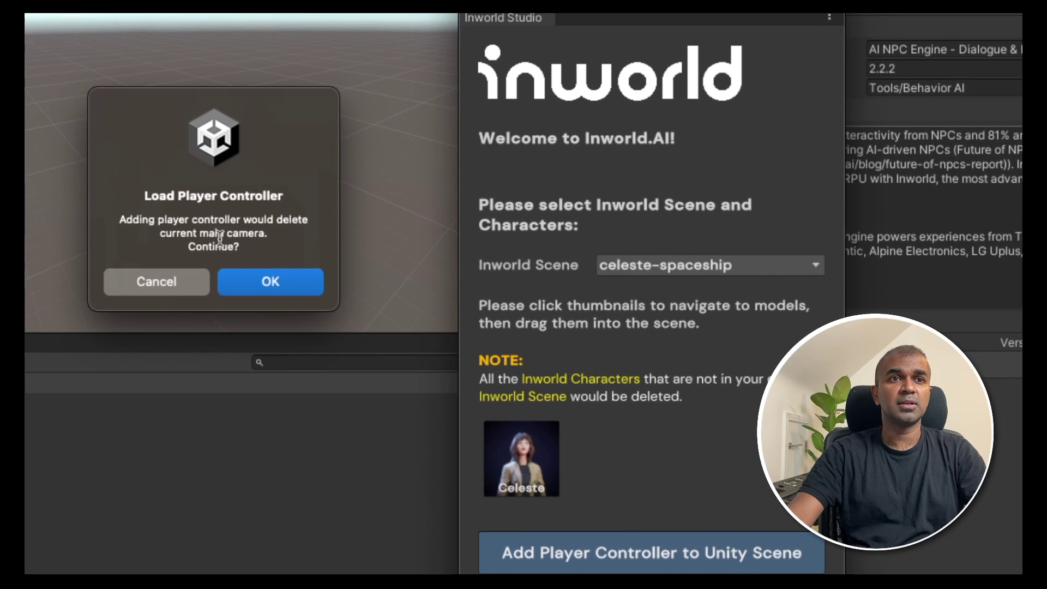
pyautogui.click(267, 283)
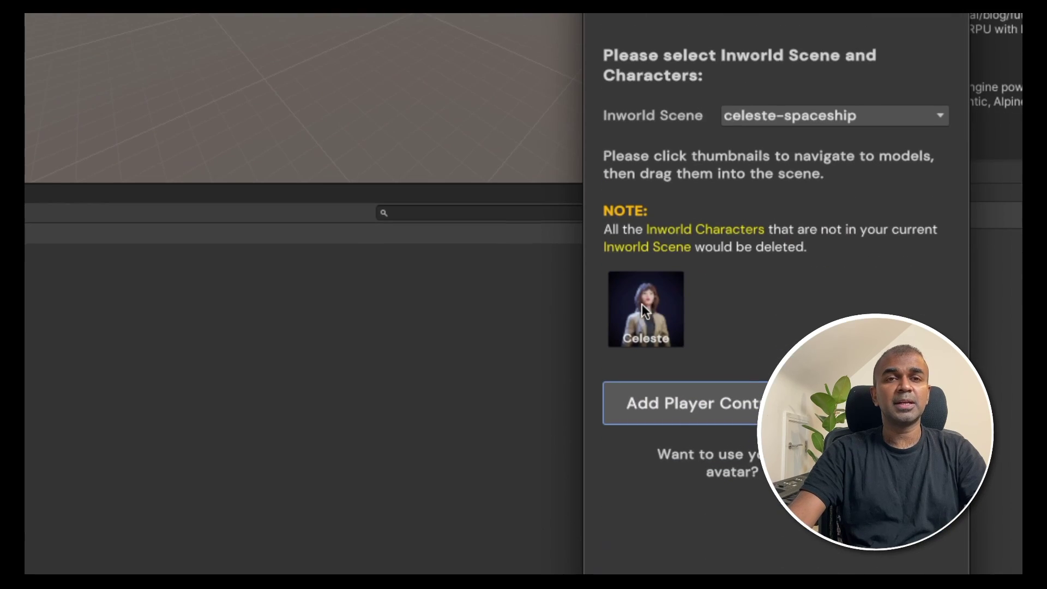
pyautogui.click(643, 308)
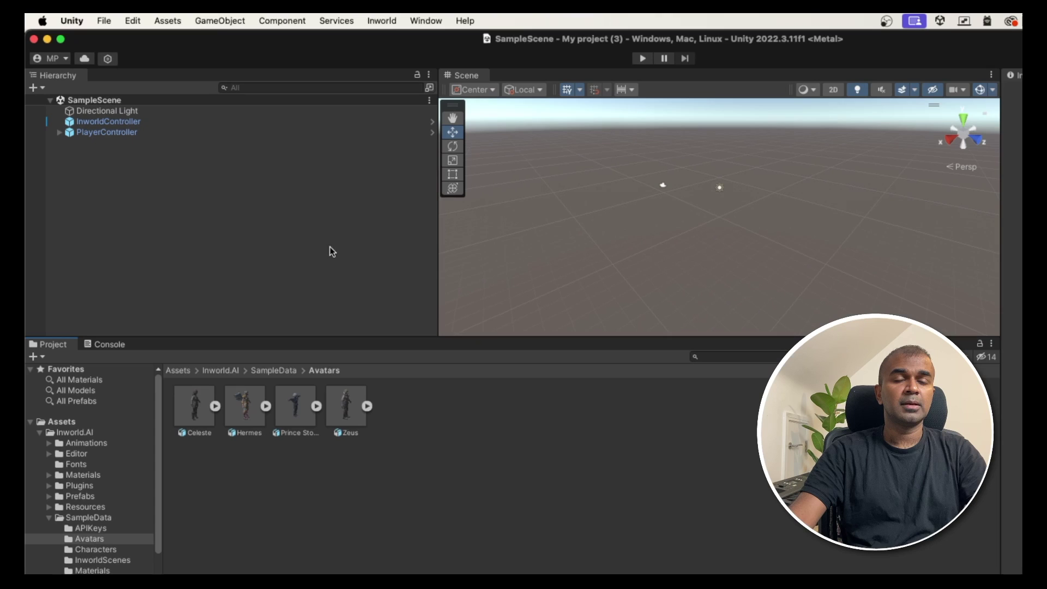
# - Drag the Celeste prefab into the Scene view and enter play mode
pyautogui.moveTo(198, 408); pyautogui.dragTo(675, 189)
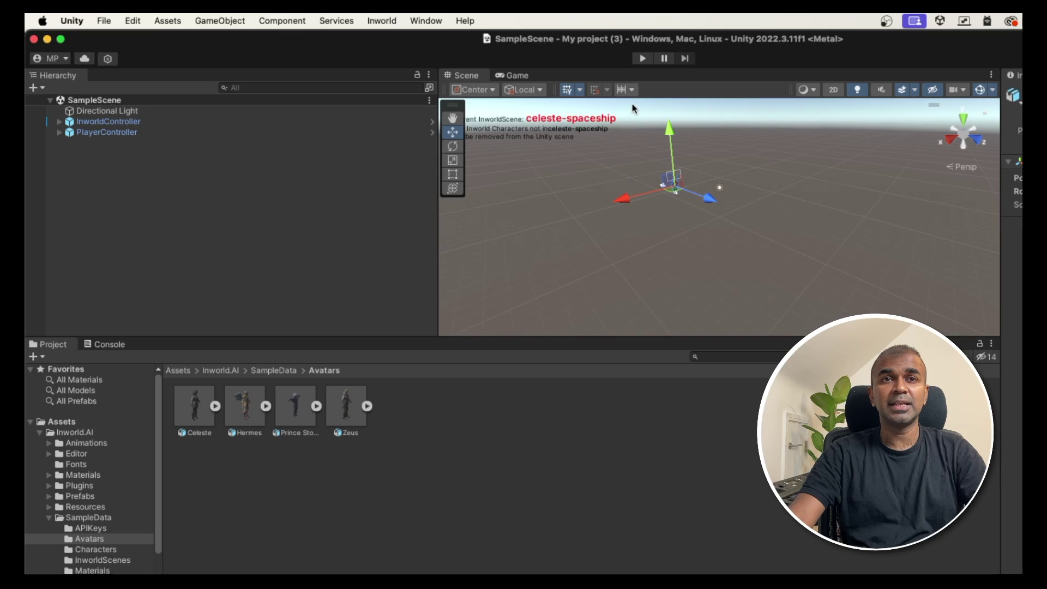
pyautogui.click(642, 58)
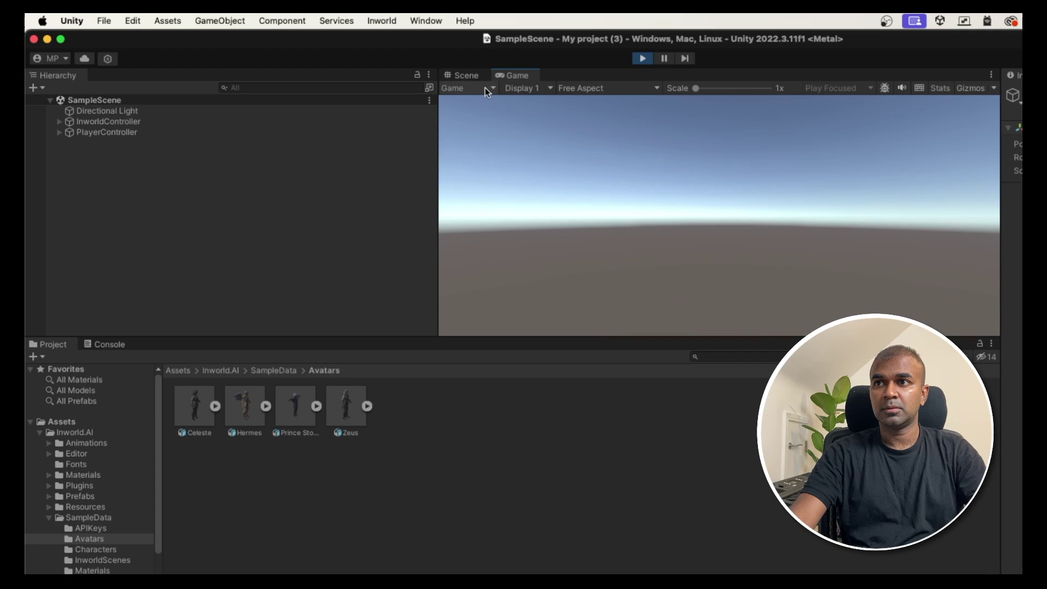
# - Maximize the Game view and take control of the game to chat with Celeste
pyautogui.rightClick(507, 80)
pyautogui.click(526, 117)
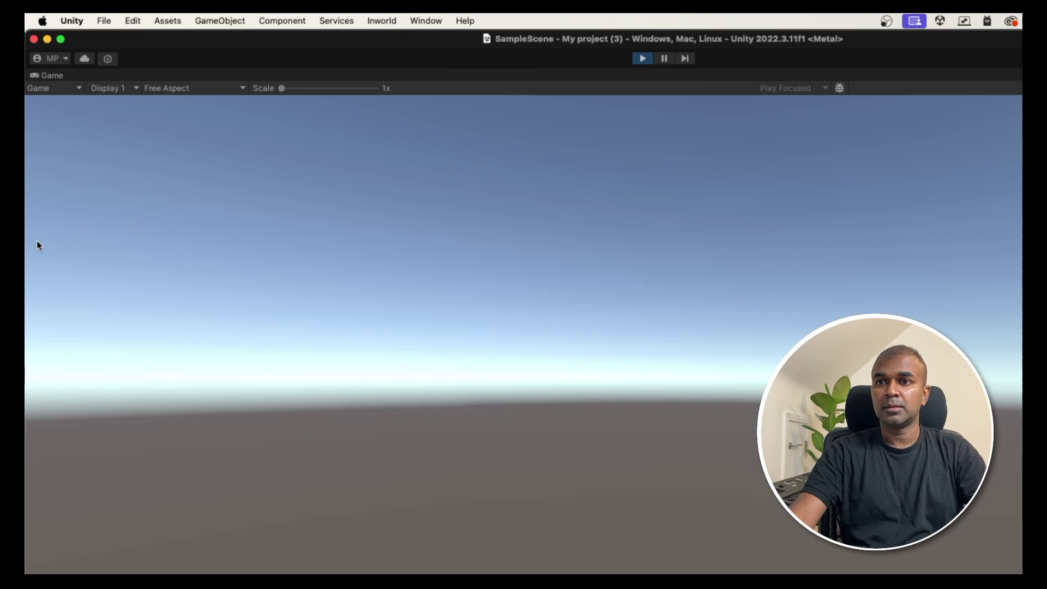
pyautogui.click(714, 382)
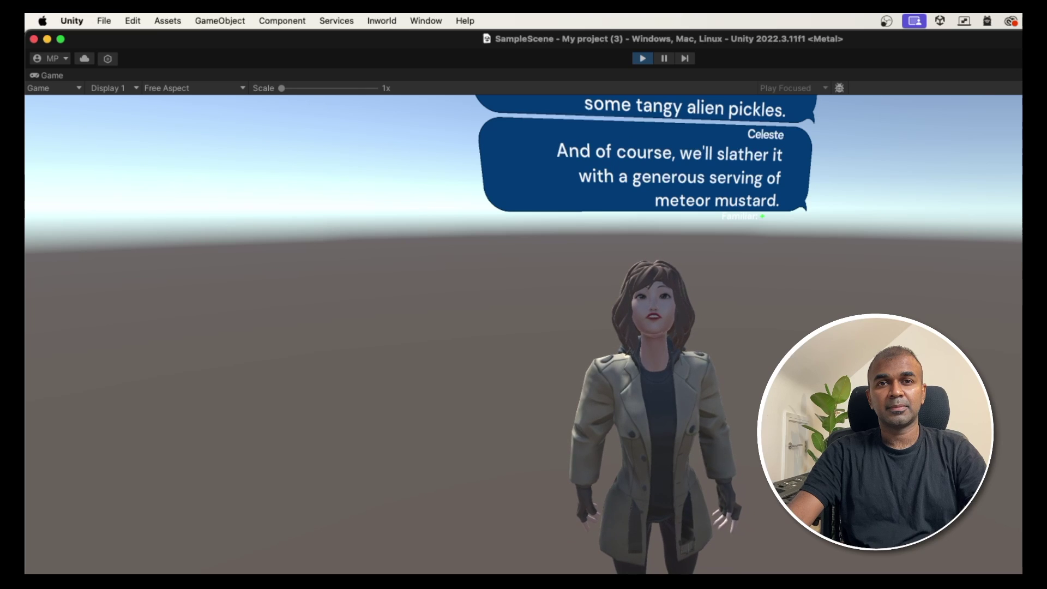
pyautogui.click(643, 59)
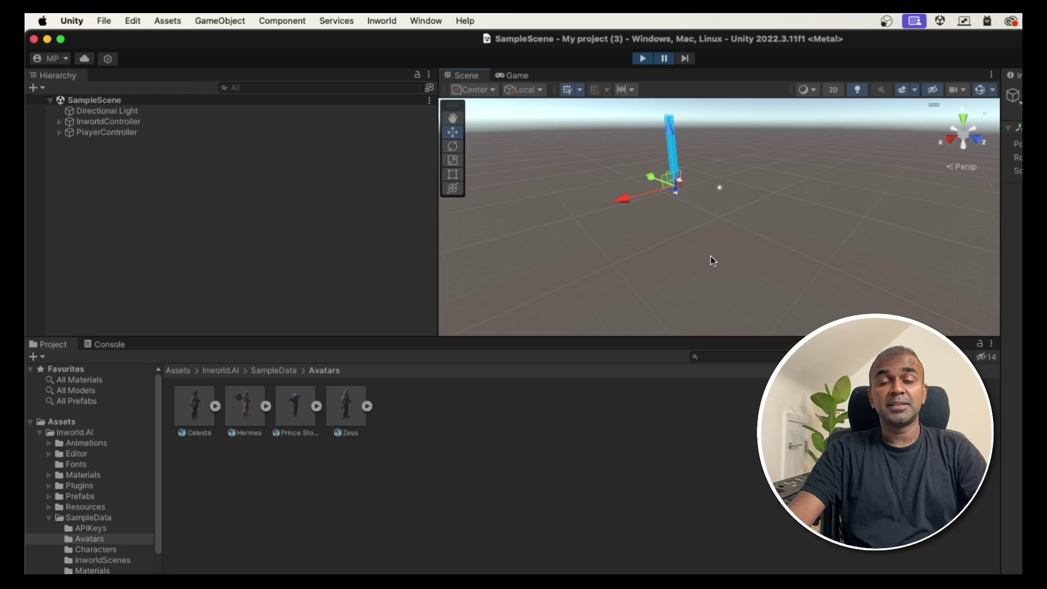